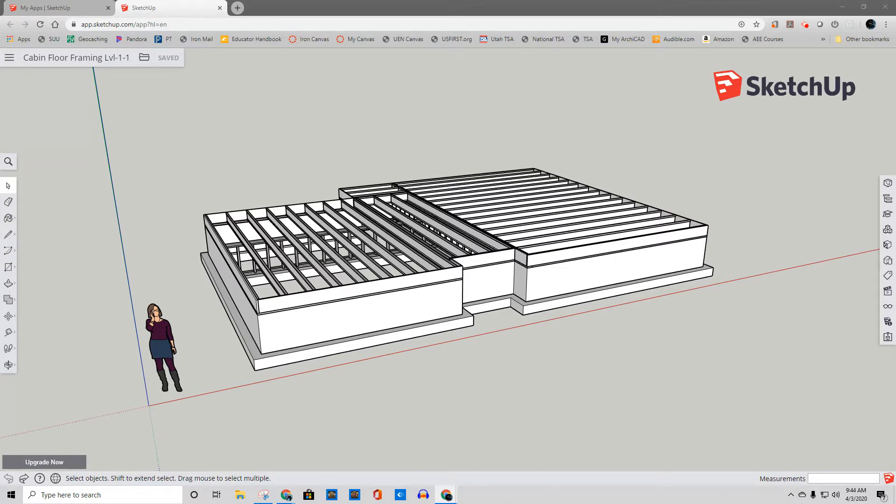
Select the foundation wall and examine its outline and footing around both wings of the cabin
click(259, 329)
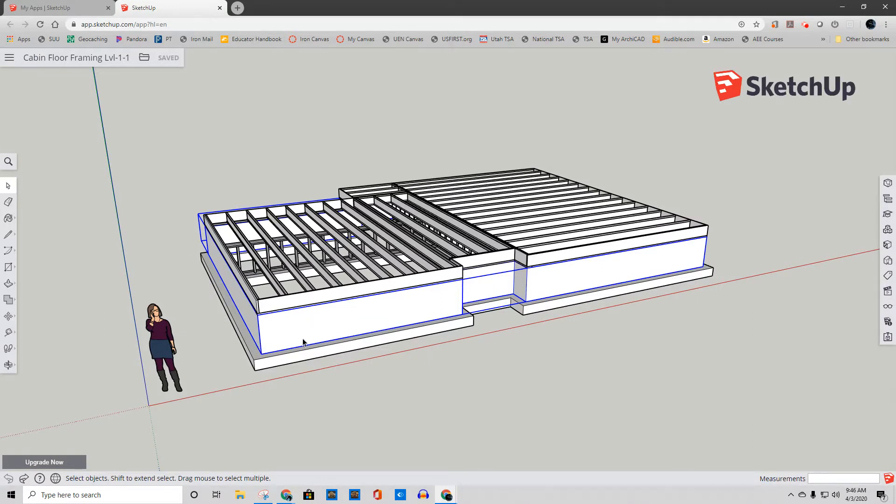
key(ctrl+s)
middle_drag(394, 320, 485, 344)
scroll(456, 340, up, 4)
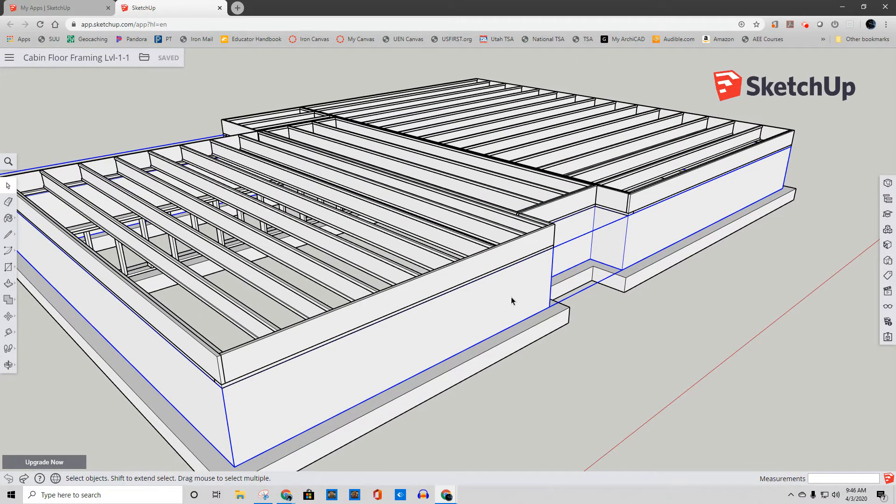
middle_drag(620, 235, 449, 275)
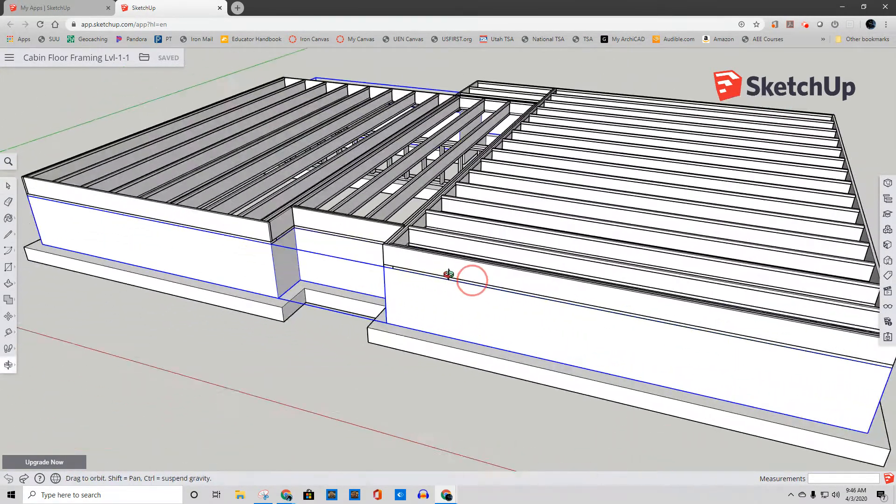
scroll(533, 301, down, 4)
middle_drag(533, 302, 466, 262)
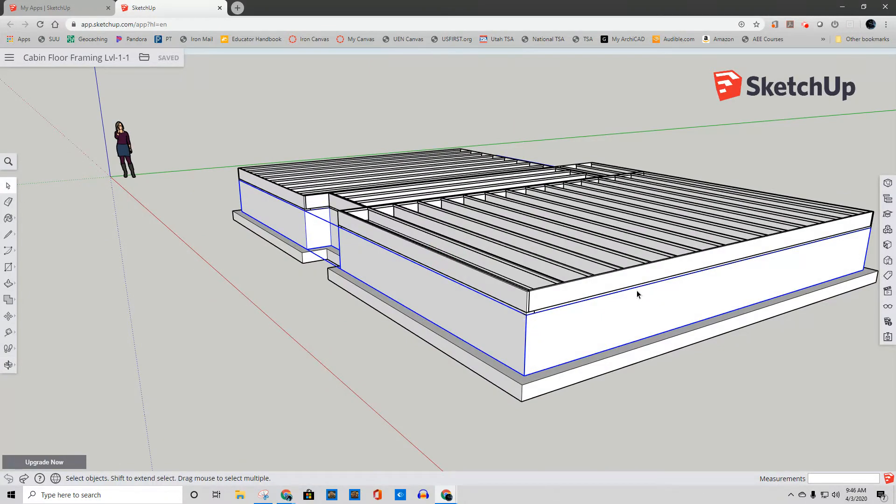
middle_drag(636, 295, 466, 295)
scroll(216, 212, up, 5)
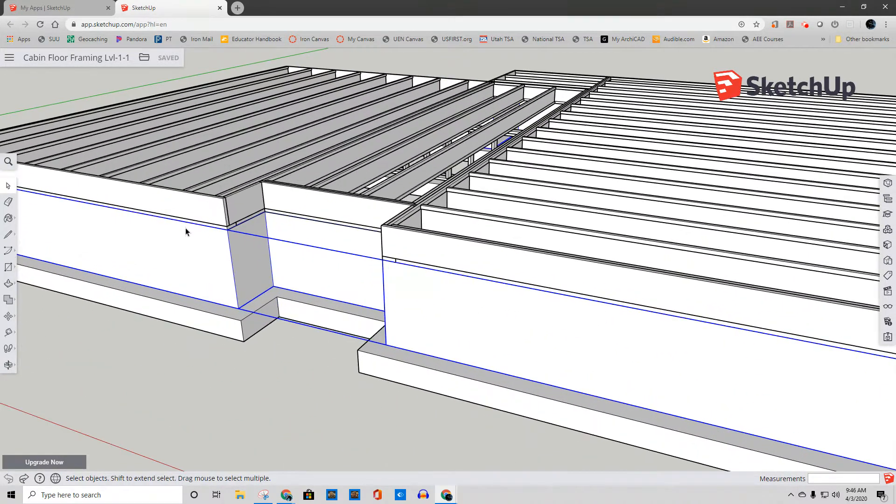
middle_drag(205, 234, 588, 236)
scroll(202, 180, up, 3)
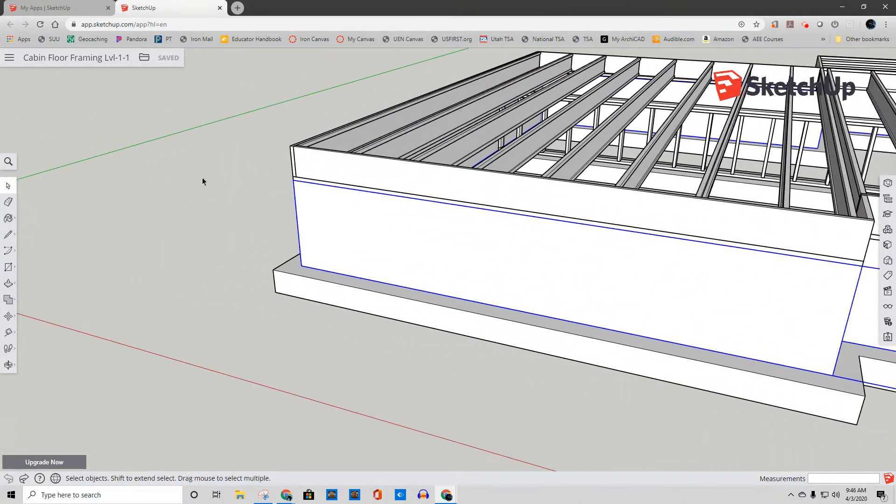
scroll(306, 177, up, 3)
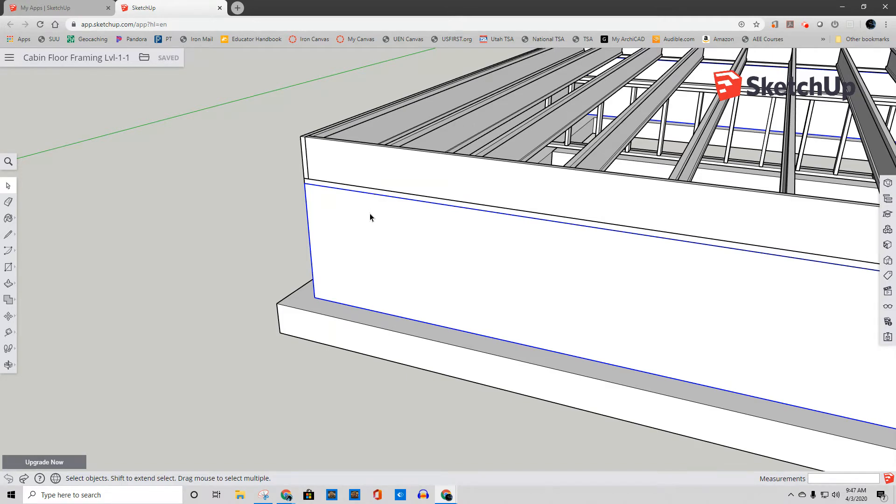
Examine the sill plate and rim boards along the front walls, from the smaller wing past the recess to the larger wing
scroll(370, 214, down, 3)
middle_drag(370, 214, 316, 202)
scroll(480, 250, down, 2)
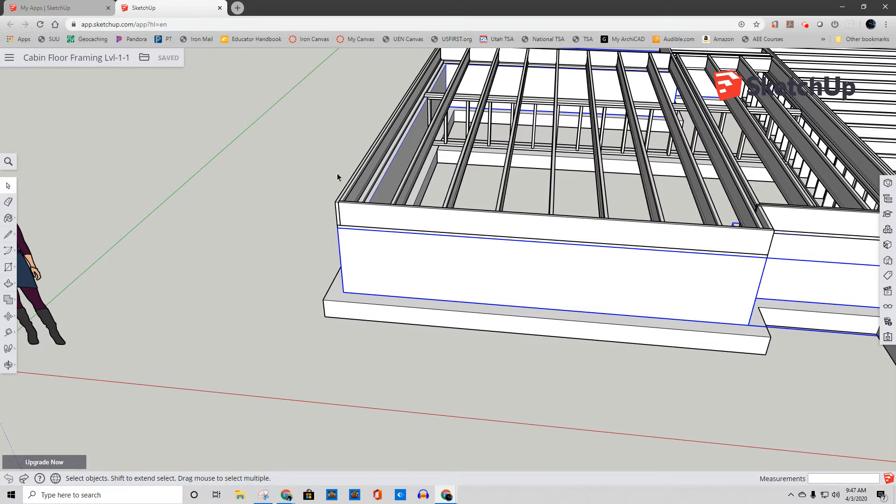
scroll(563, 267, down, 2)
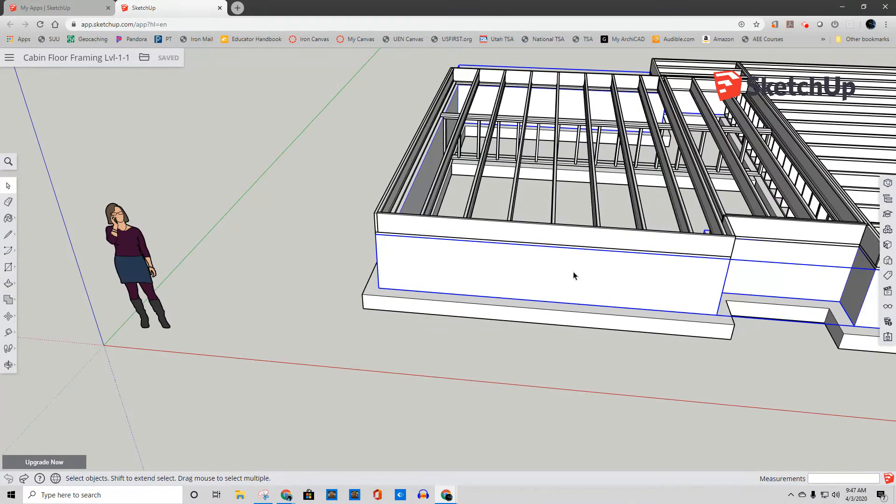
shift+middle_drag(573, 271, 443, 270)
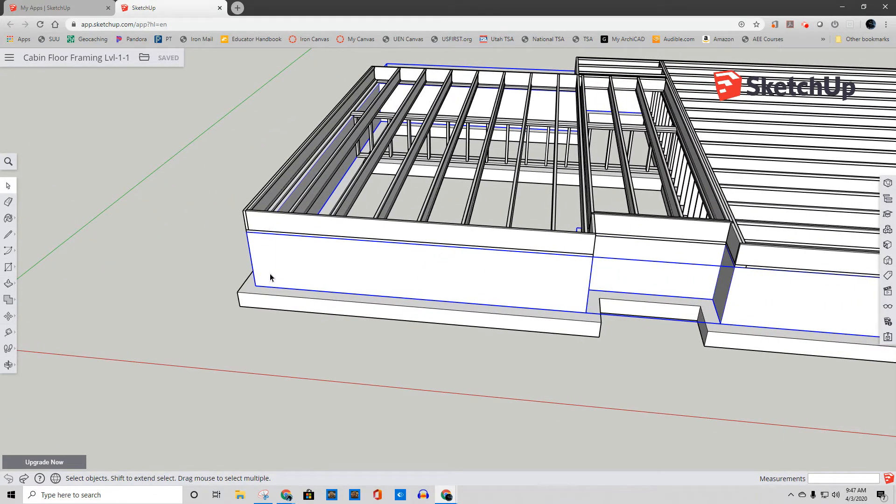
middle_drag(586, 290, 411, 289)
scroll(483, 306, down, 2)
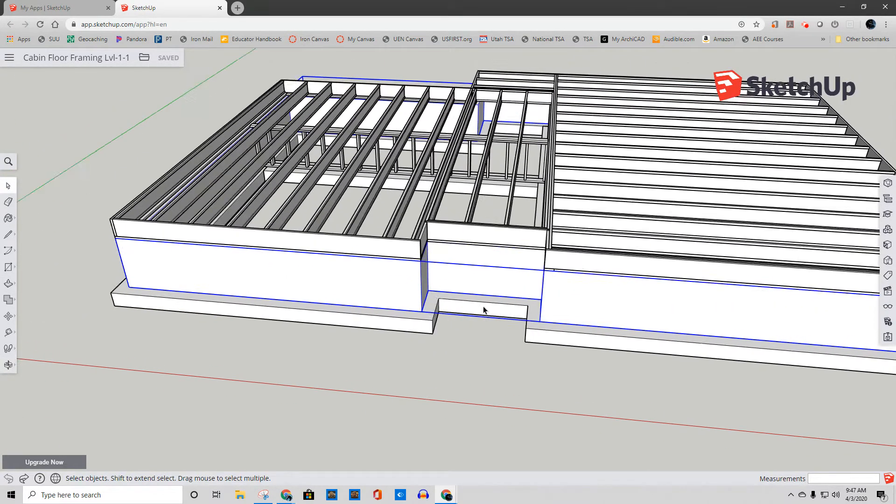
middle_drag(486, 330, 454, 335)
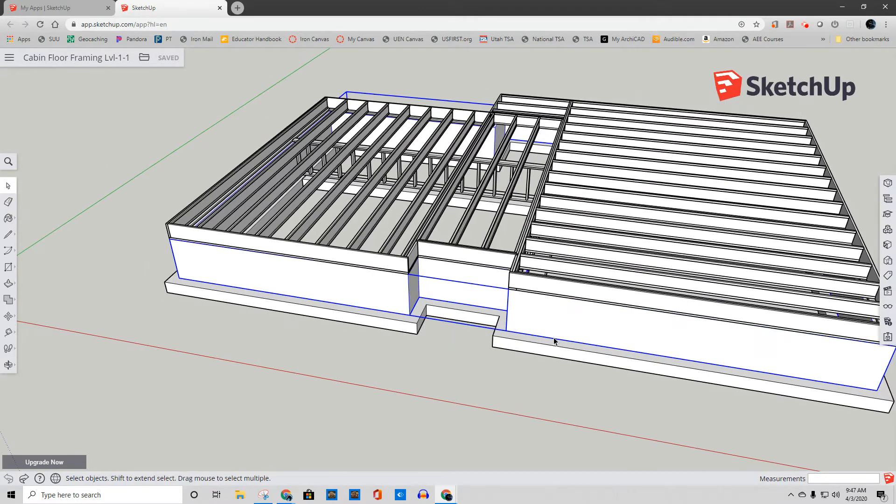
middle_drag(561, 345, 415, 336)
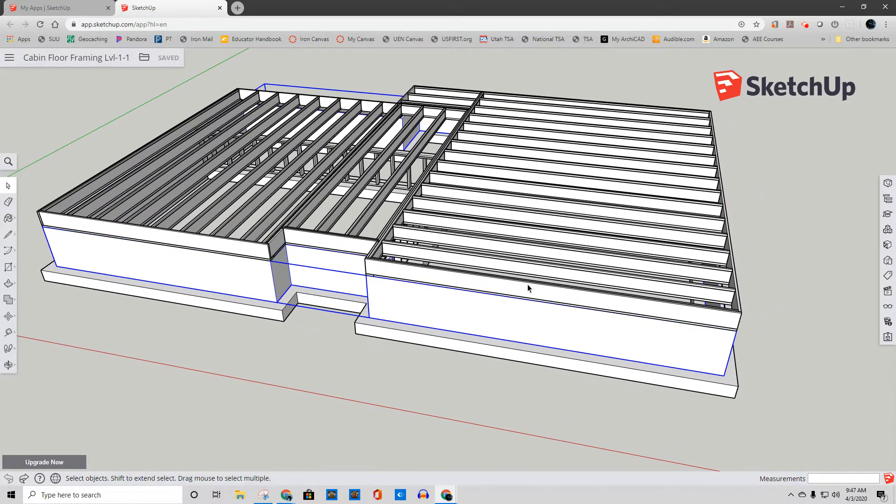
middle_drag(520, 279, 628, 320)
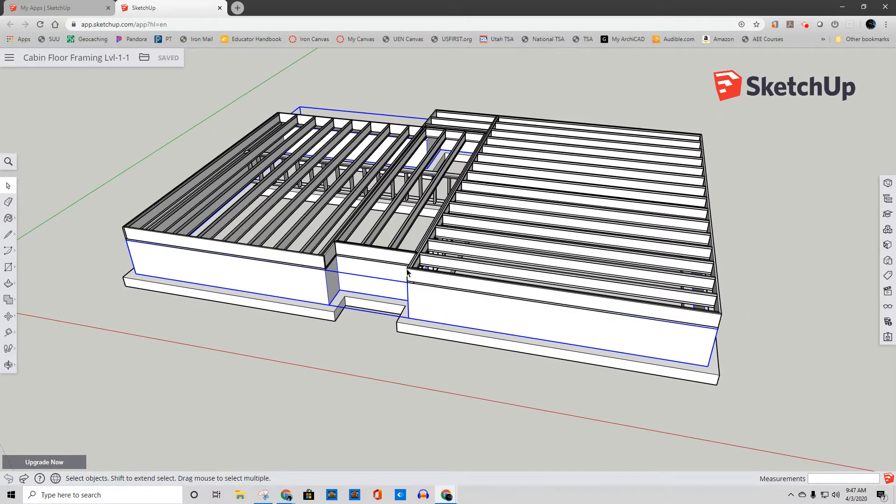
middle_drag(332, 238, 480, 247)
middle_drag(397, 270, 545, 304)
scroll(281, 350, up, 5)
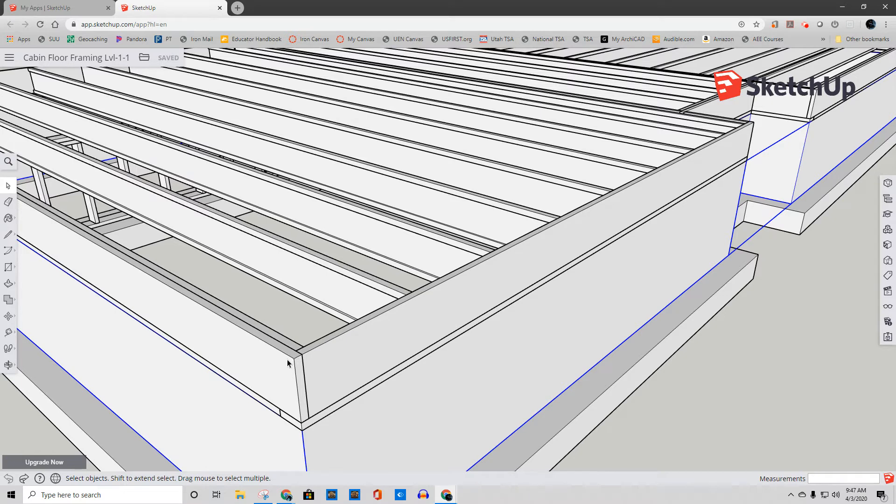
Raise the first I-joist inside the smaller wing's end rim about 8" on the blue axis, examine its end profile, and undo the move
click(339, 272)
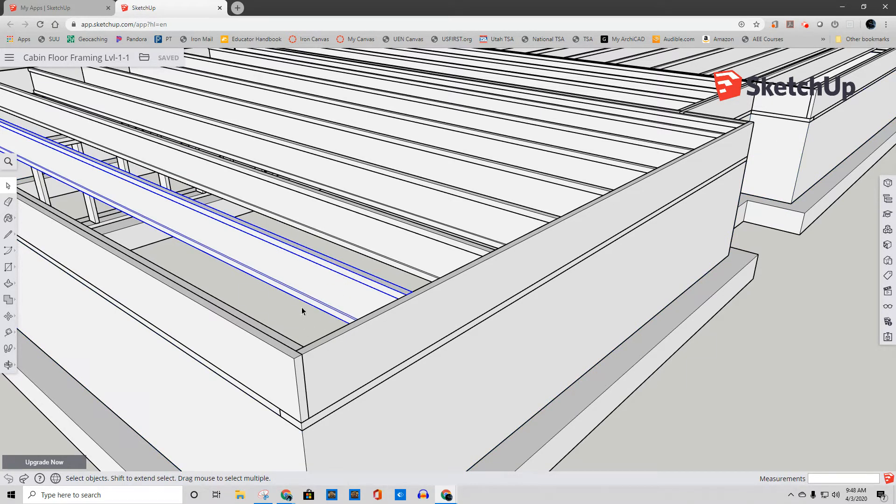
scroll(281, 279, down, 2)
middle_drag(276, 280, 388, 271)
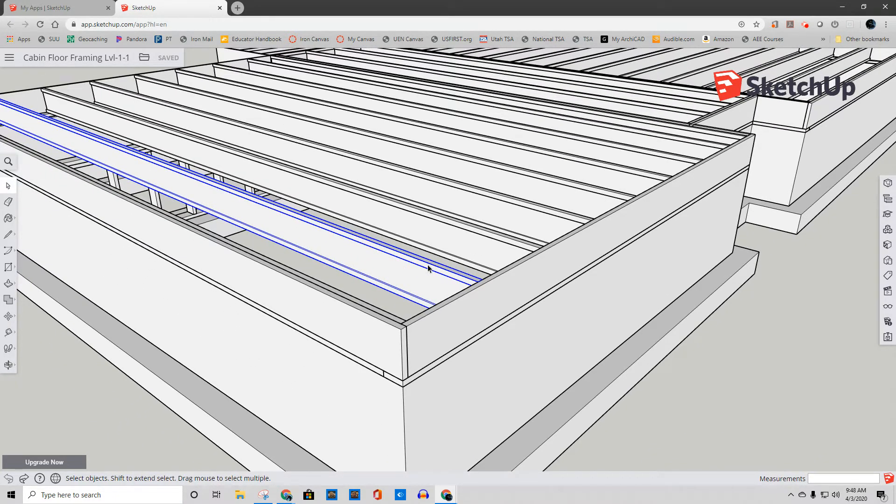
click(7, 316)
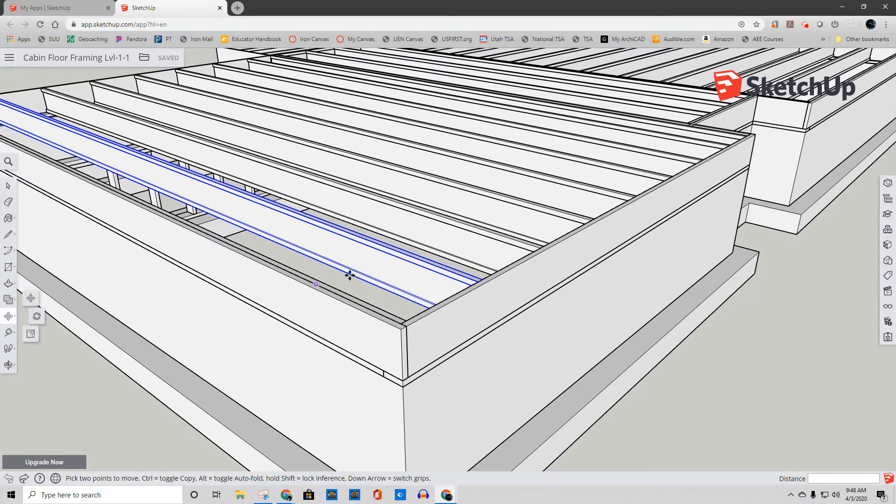
click(373, 290)
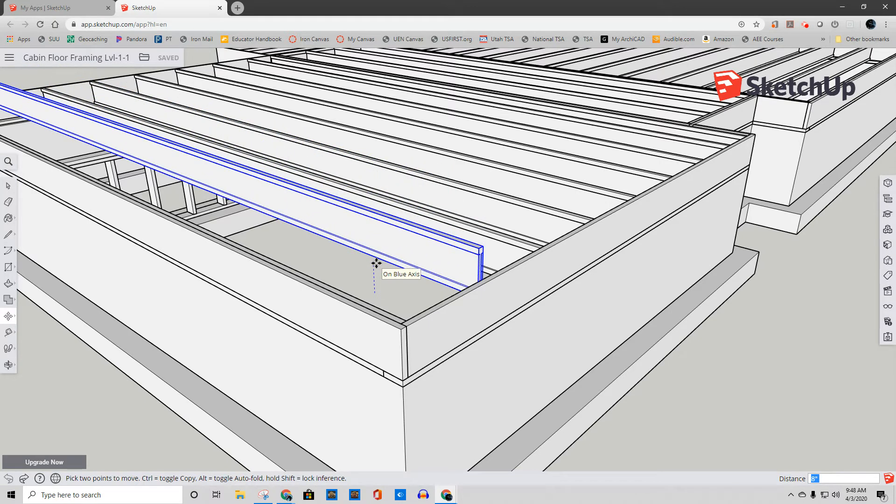
click(376, 263)
scroll(467, 263, up, 5)
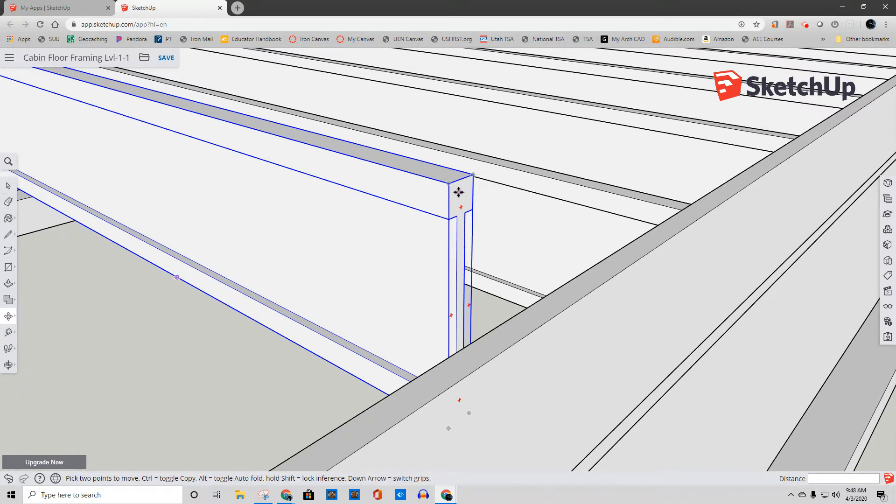
scroll(452, 266, down, 5)
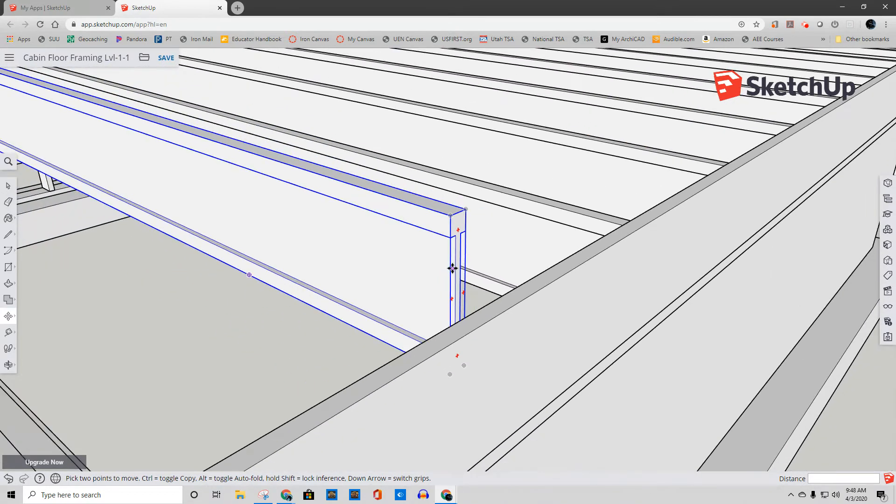
scroll(449, 269, down, 2)
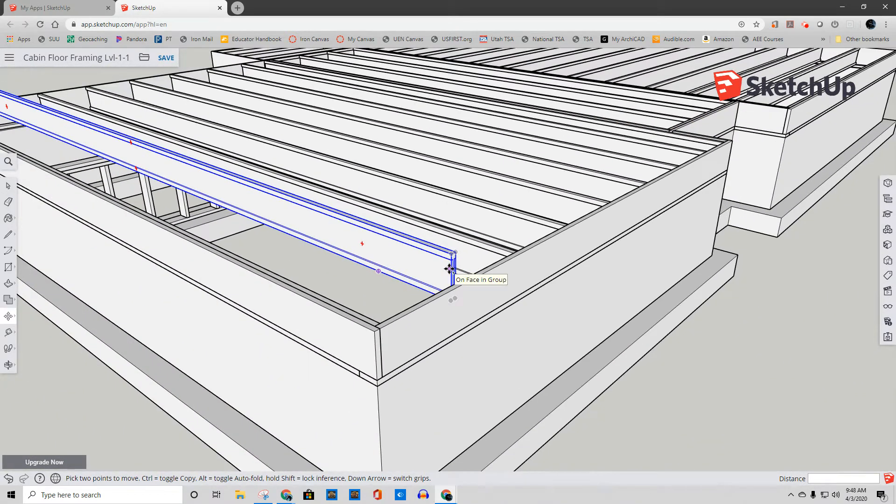
key(ctrl+z)
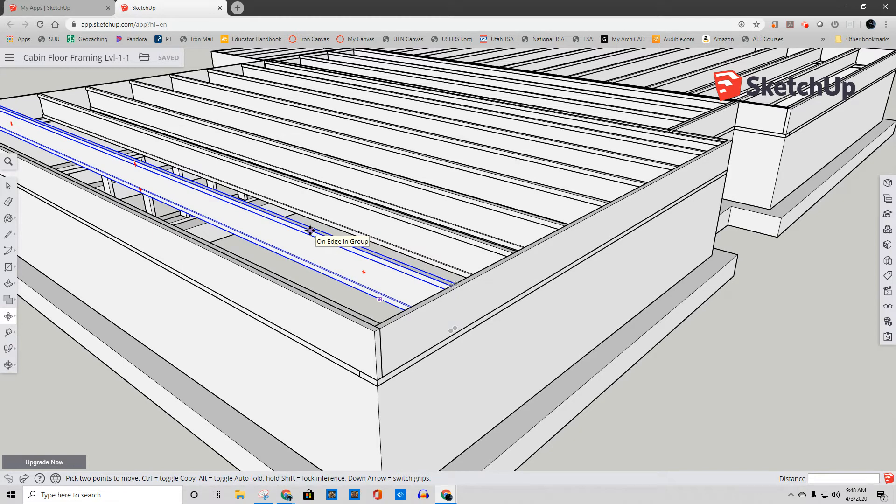
Examine the smaller wing's joist layout, the stud walls supporting it from below, and the closely spaced joists beside the recess
scroll(375, 295, down, 2)
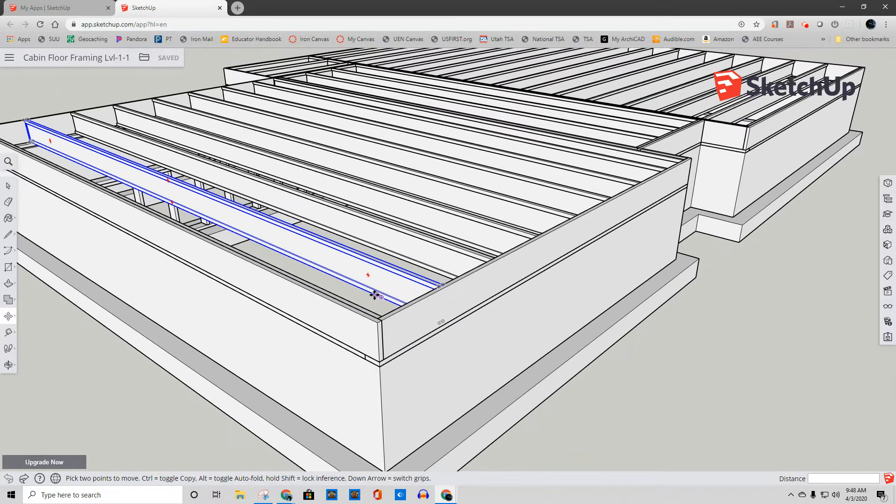
key(o)
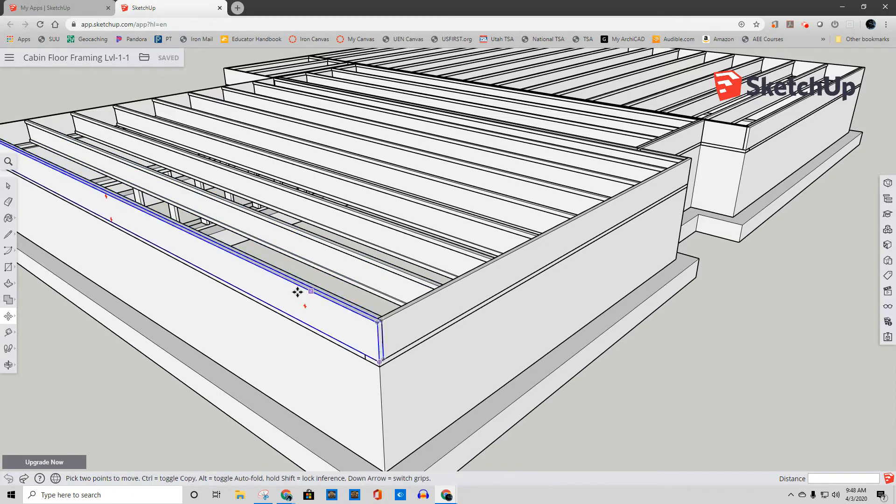
drag(296, 294, 328, 297)
middle_drag(328, 296, 547, 289)
scroll(556, 286, down, 2)
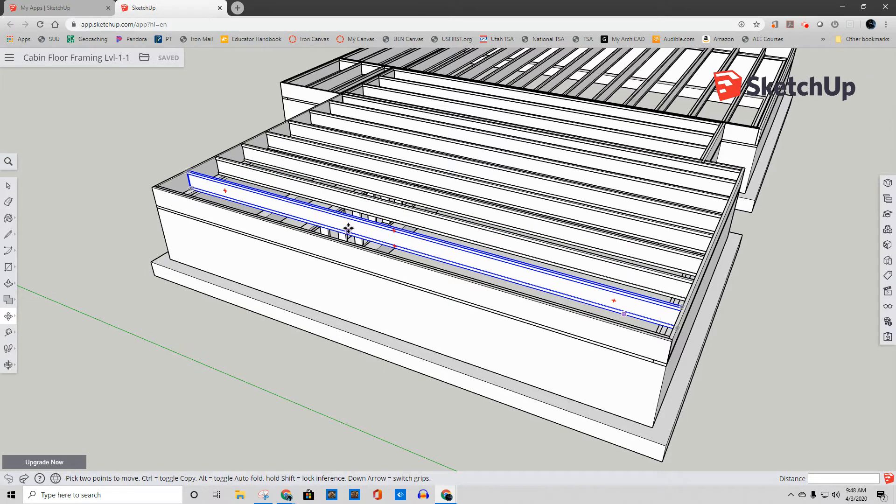
scroll(329, 222, up, 6)
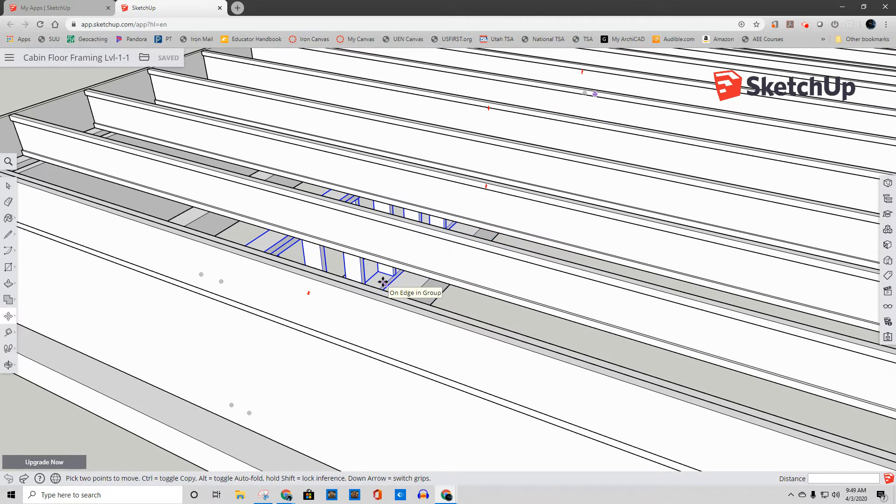
scroll(383, 282, down, 5)
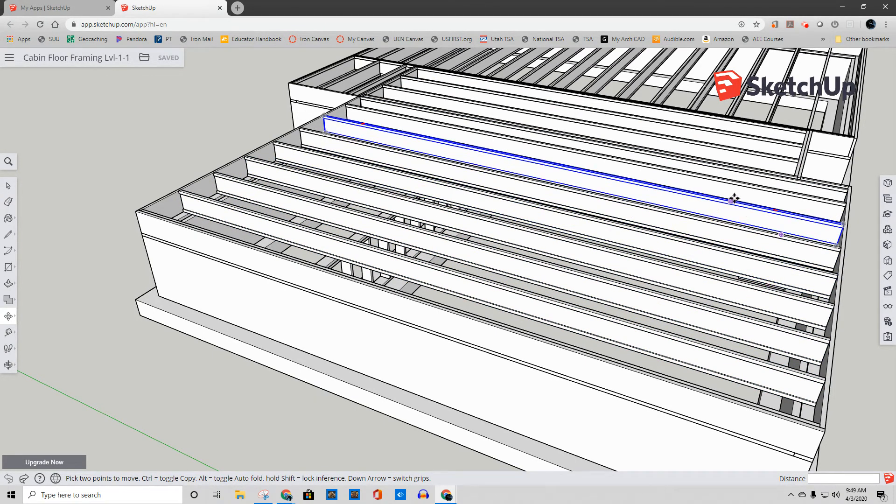
scroll(769, 194, up, 4)
middle_drag(784, 183, 309, 314)
scroll(322, 295, up, 3)
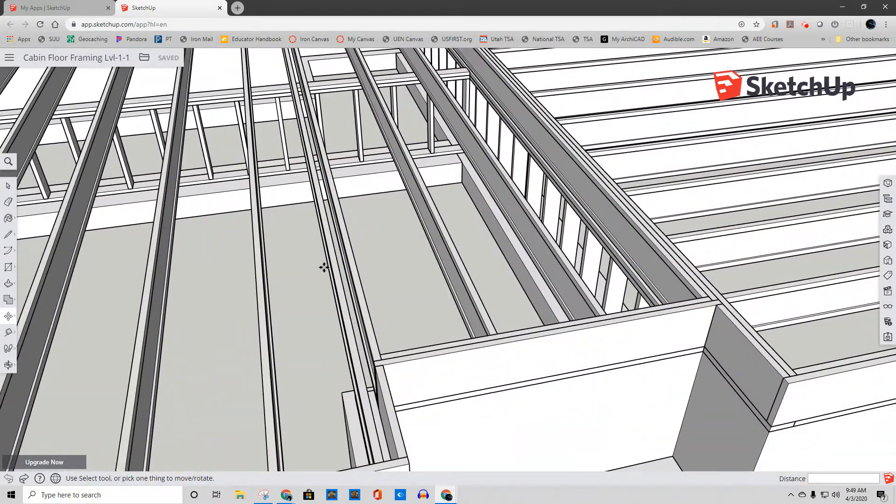
scroll(357, 292, down, 2)
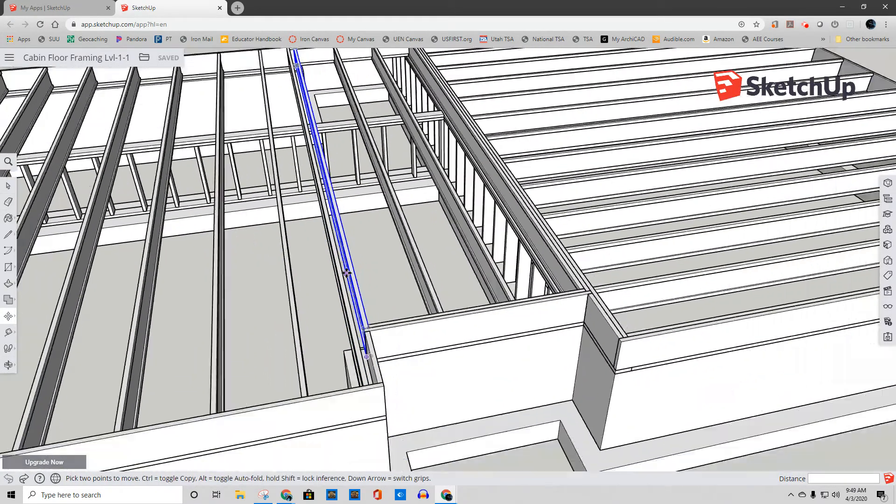
middle_drag(346, 273, 320, 157)
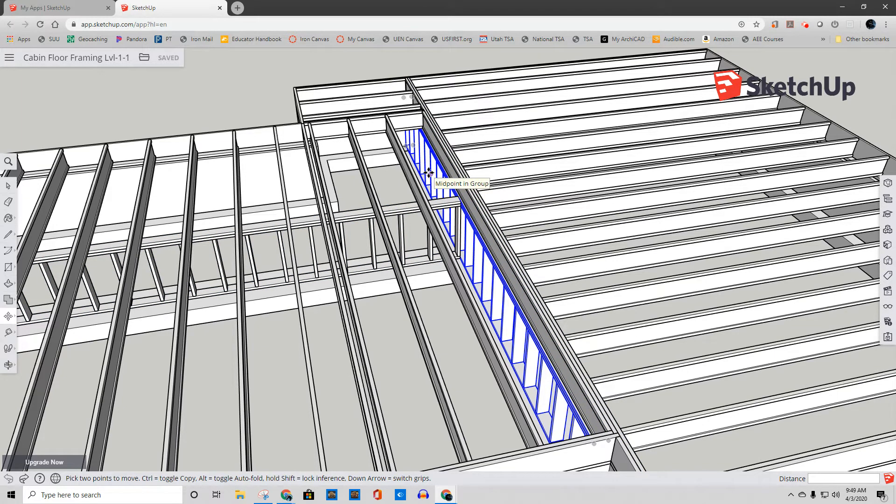
scroll(590, 232, down, 5)
scroll(590, 232, up, 3)
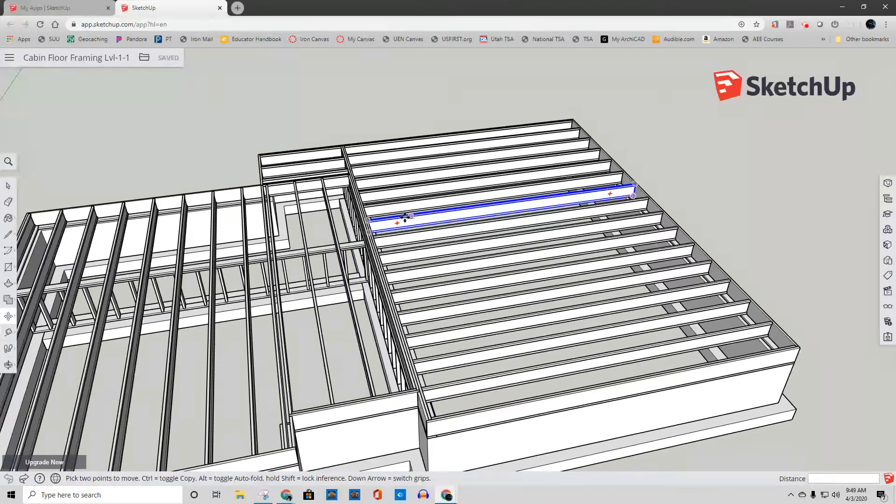
Examine where the joists meet at the junction between the wings, and the joist layout across the larger wing
scroll(309, 167, up, 8)
middle_drag(311, 223, 542, 239)
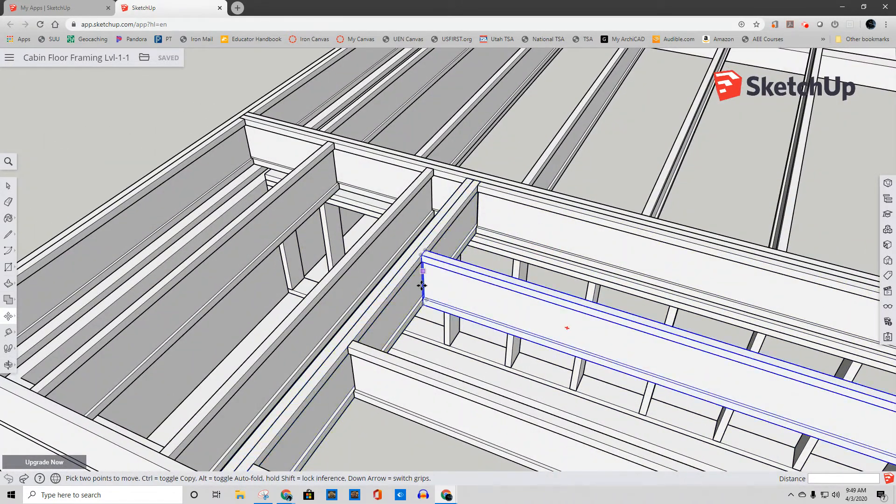
scroll(433, 303, down, 3)
middle_drag(499, 324, 380, 262)
scroll(447, 325, down, 3)
scroll(385, 265, down, 3)
shift+middle_drag(405, 301, 378, 172)
key(m)
middle_drag(447, 276, 414, 268)
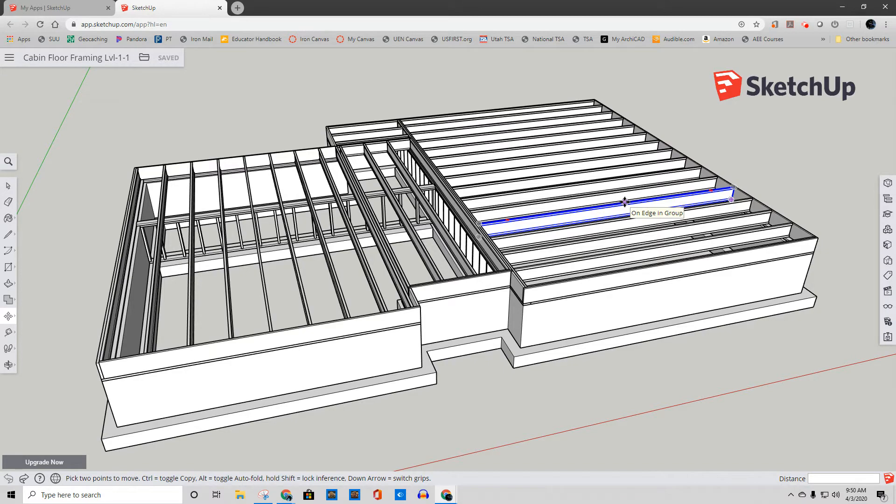
middle_drag(670, 216, 469, 204)
scroll(626, 238, up, 5)
key(q)
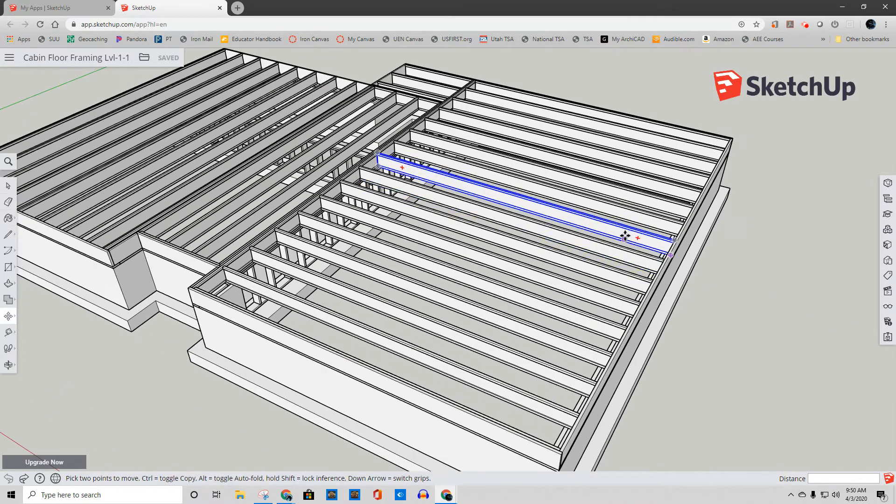
key(m)
click(647, 257)
key(Escape)
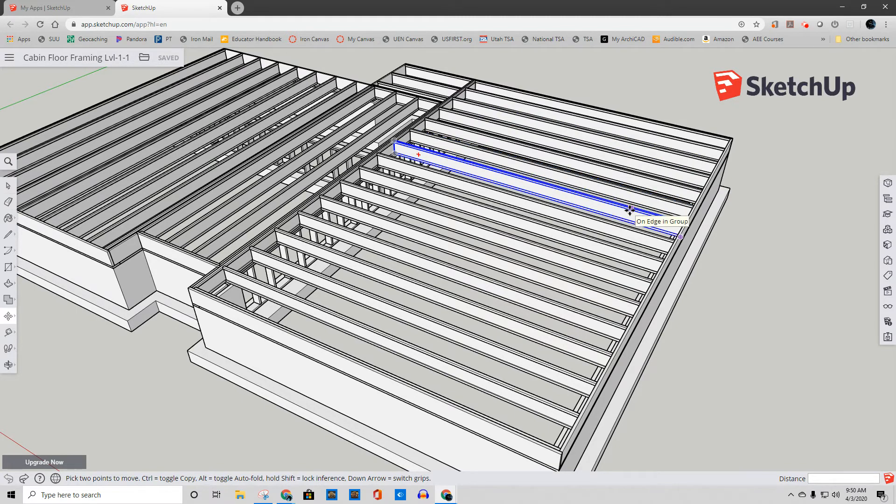
Examine the larger wing's I-joist spacing and the joist ends along its outer rim board, comparing the layout with the smaller wing
scroll(663, 206, up, 1)
scroll(662, 206, up, 3)
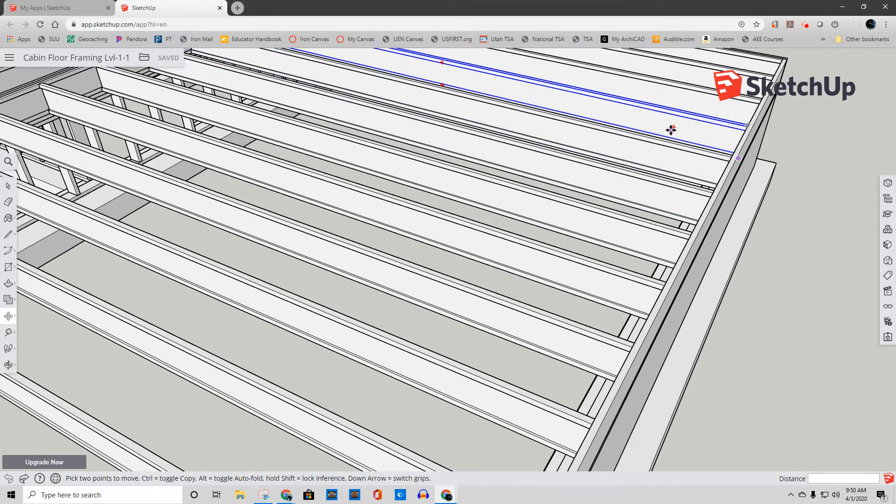
scroll(667, 136, down, 1)
scroll(653, 140, down, 3)
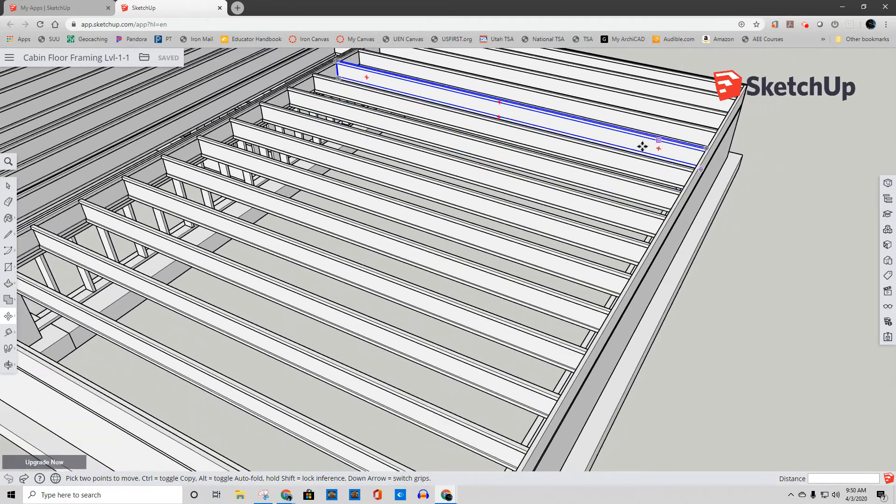
scroll(551, 159, up, 1)
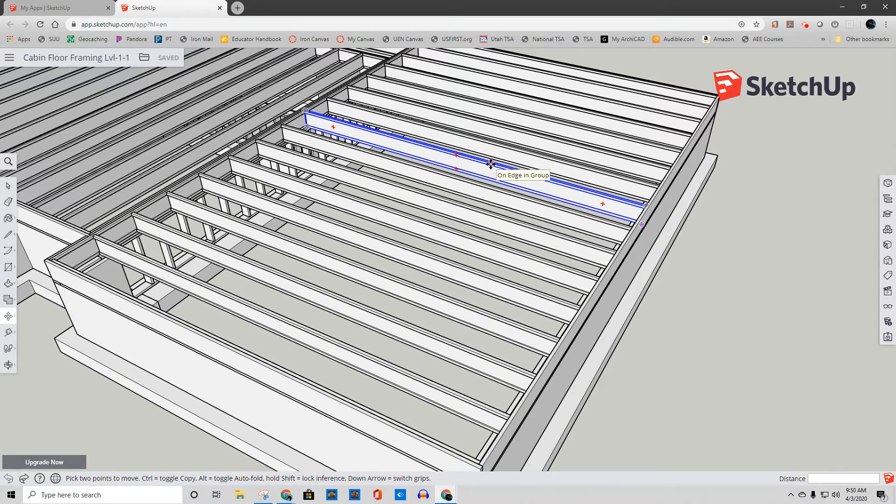
scroll(490, 164, down, 3)
shift+middle_drag(429, 164, 654, 283)
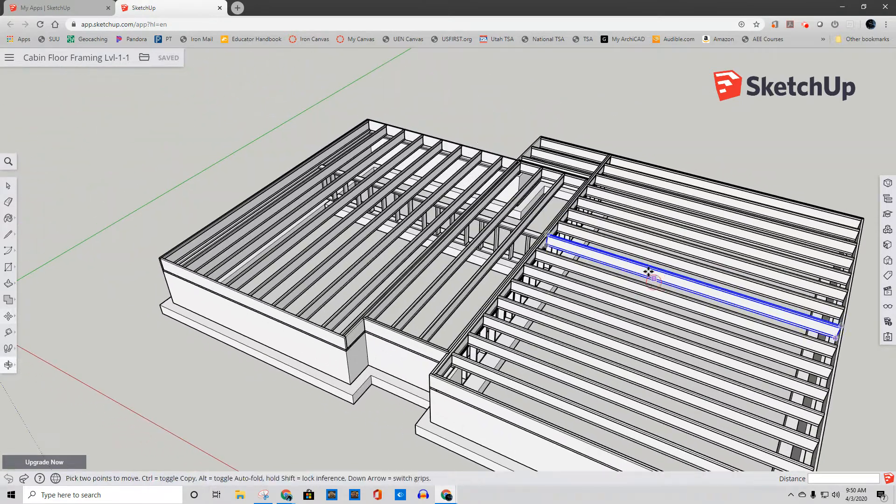
scroll(443, 153, up, 4)
scroll(443, 153, down, 5)
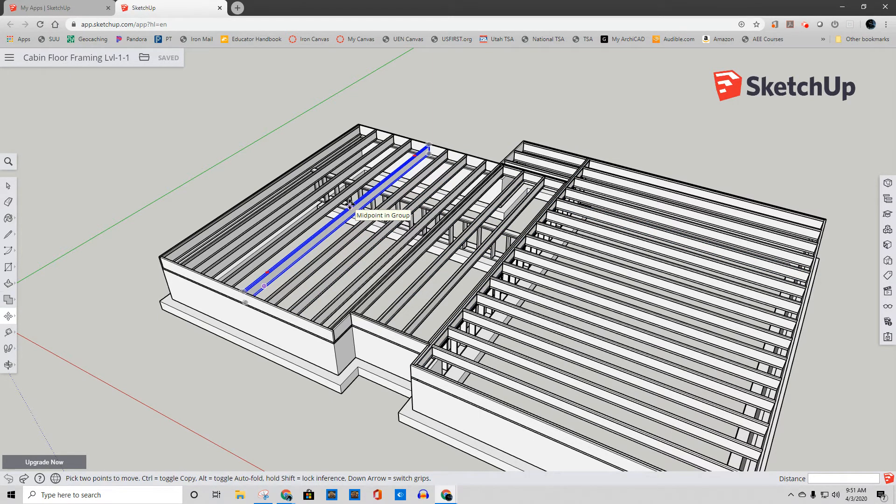
Examine the joists between the two wings and the foundation wall and footing corner beneath them near the rear jog
click(353, 312)
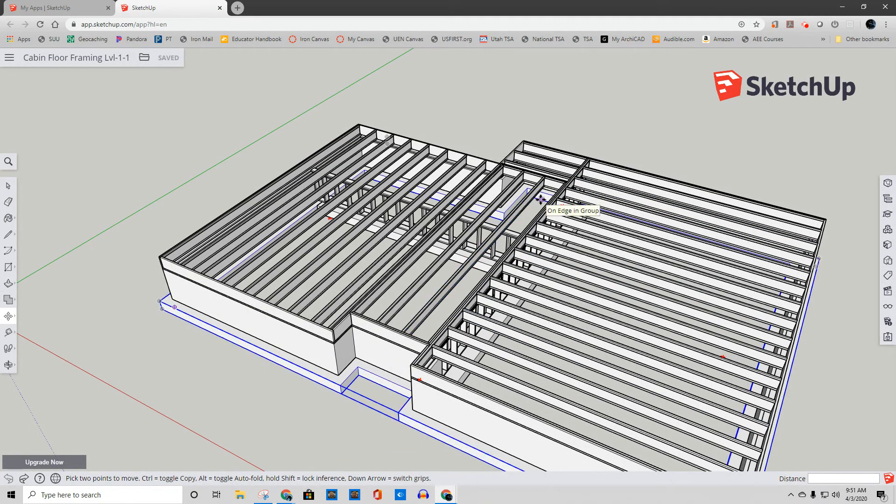
scroll(521, 229, up, 5)
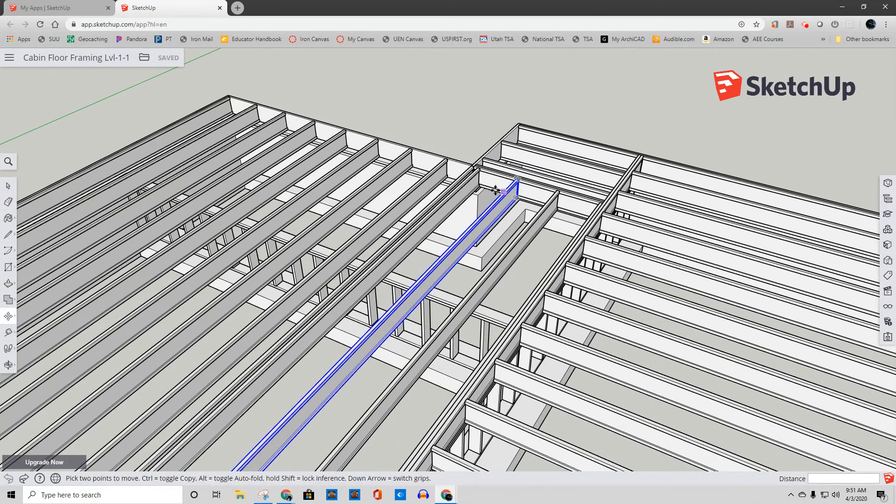
scroll(566, 272, up, 1)
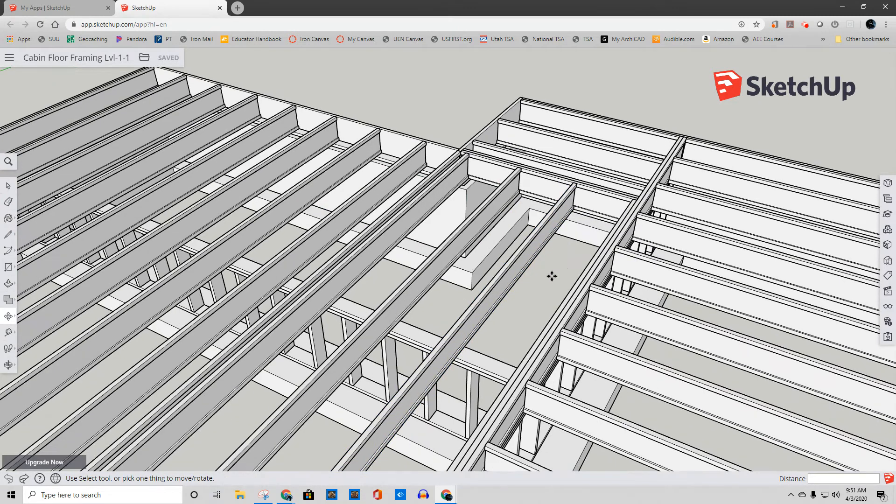
click(622, 192)
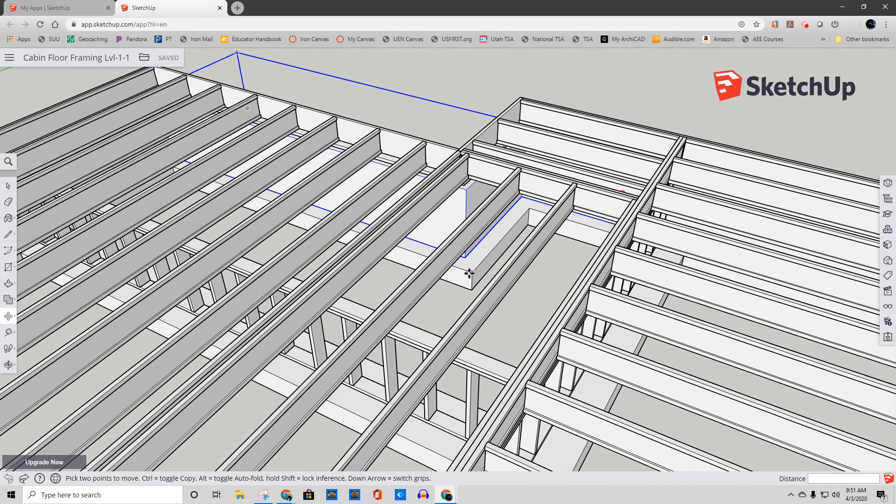
Examine the whole floor framing from the front, including the stud wall and footing supporting the smaller wing's joists
scroll(469, 273, down, 3)
middle_drag(483, 262, 642, 269)
scroll(481, 176, down, 3)
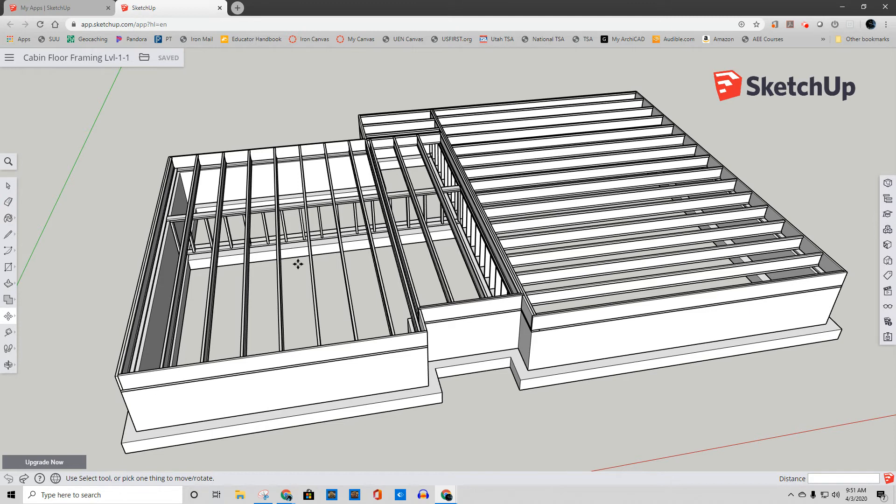
middle_drag(302, 292, 354, 261)
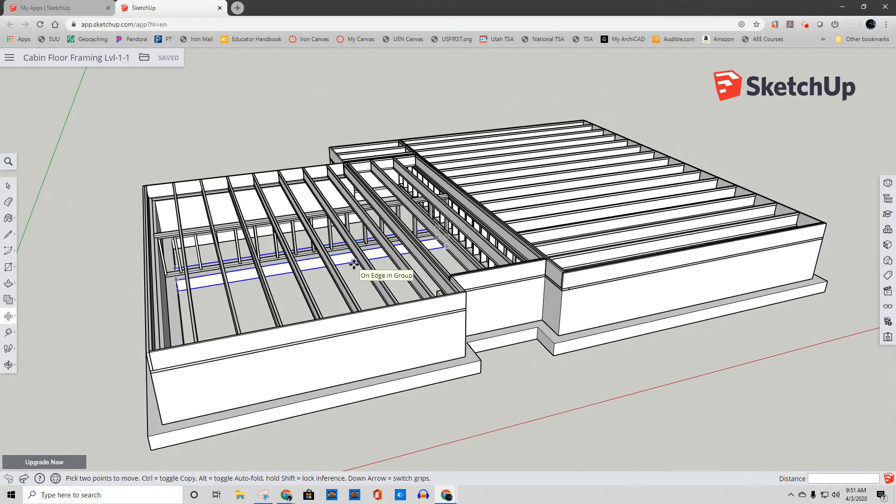